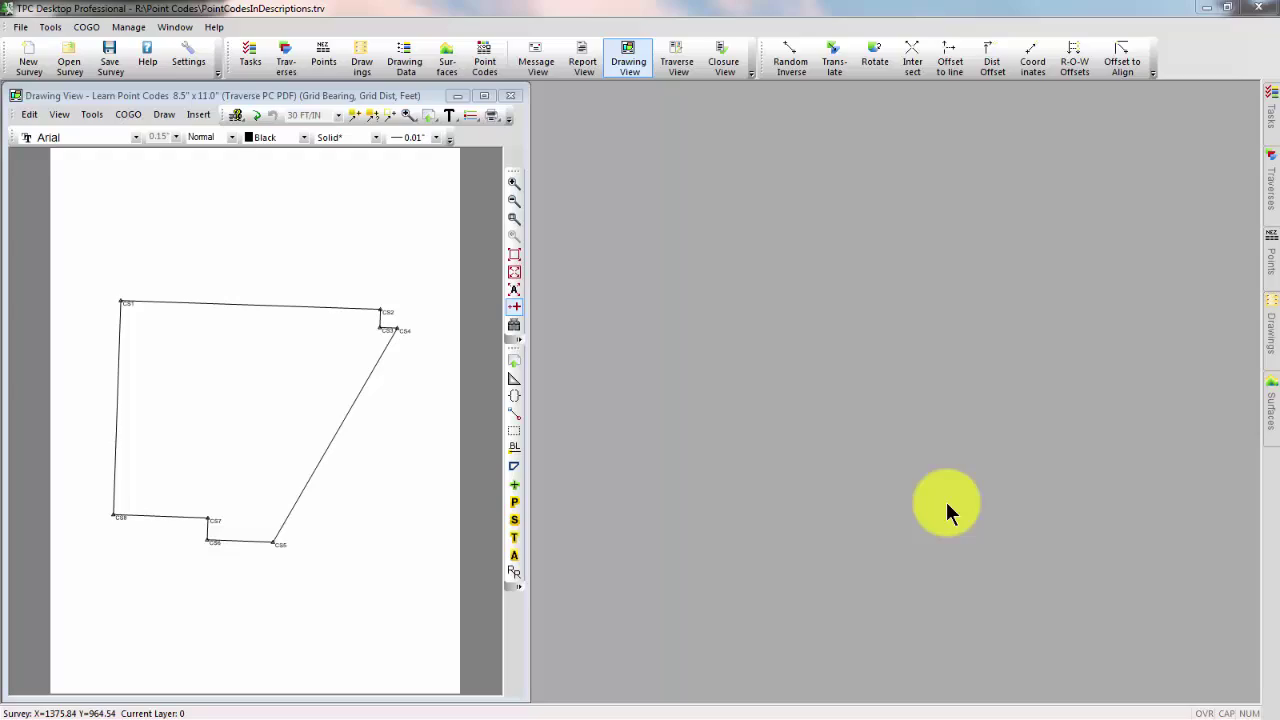
Show the Points list to review the survey points and their descriptions
{"action": "left_click", "coordinate": [1264, 258]}
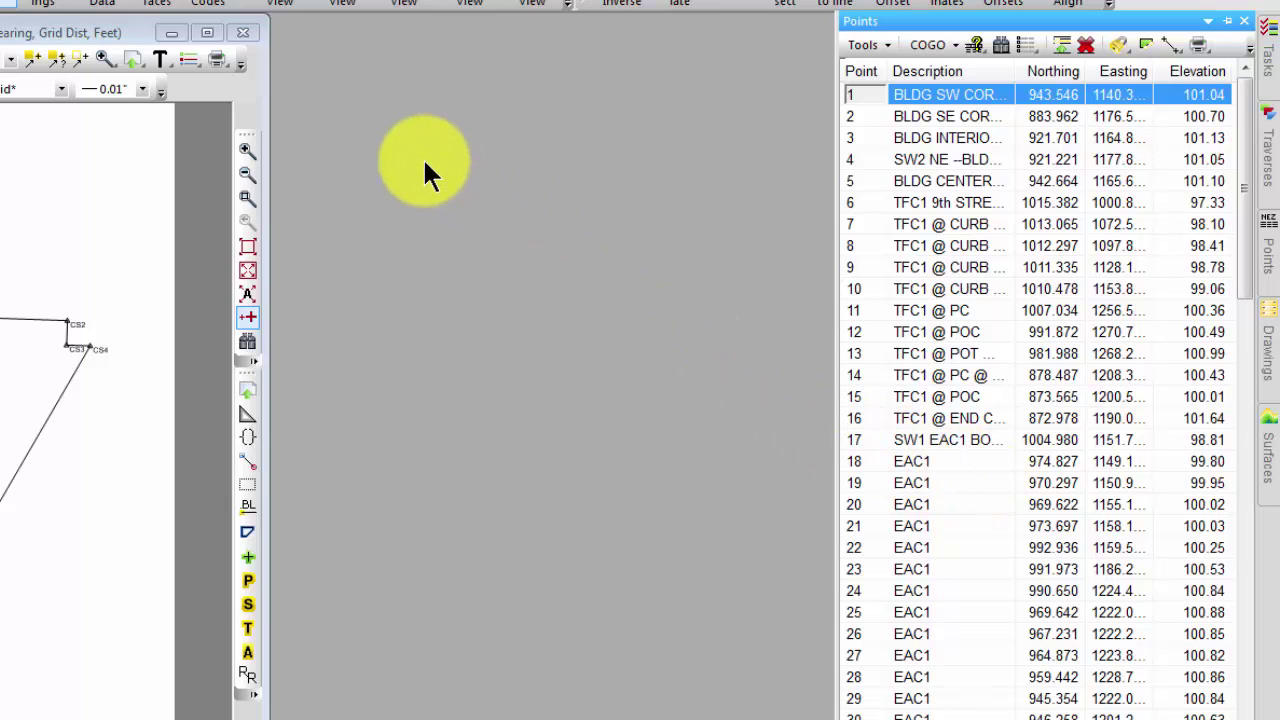
Run Update Codes from point Descriptions to fill the Point Codes list with 21 codes
{"action": "left_click", "coordinate": [207, 3]}
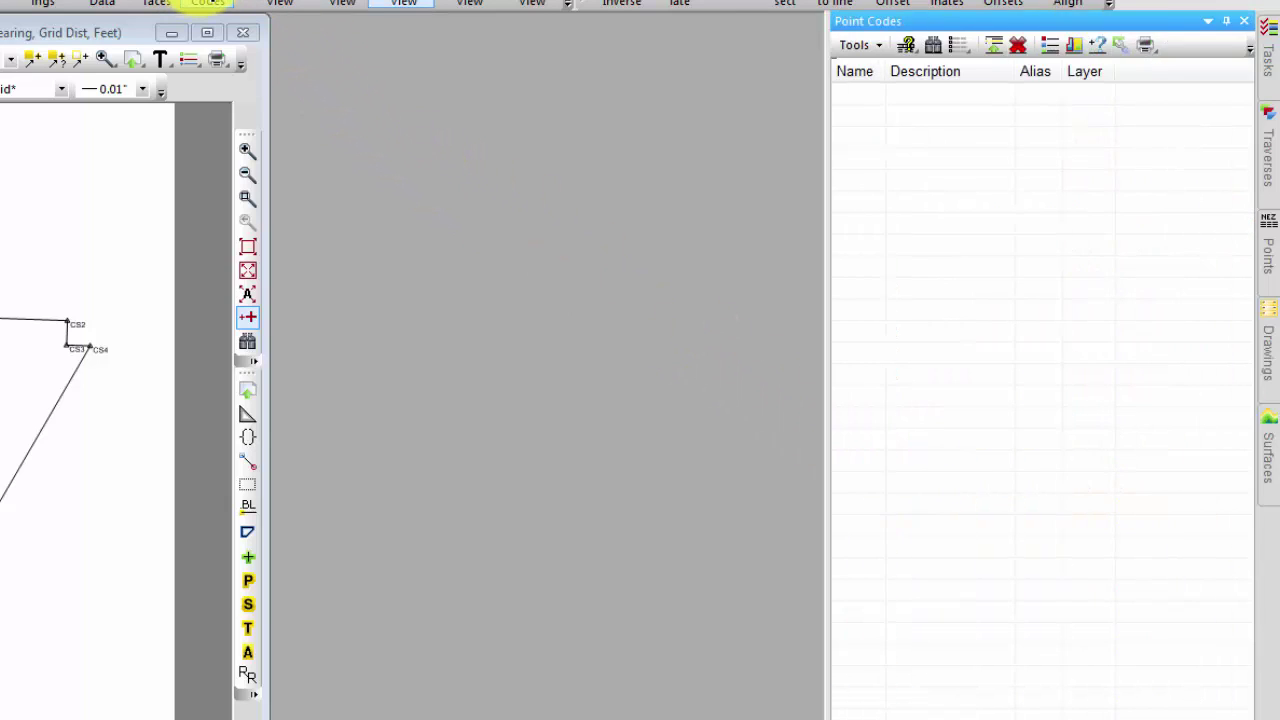
{"action": "left_click", "coordinate": [870, 45]}
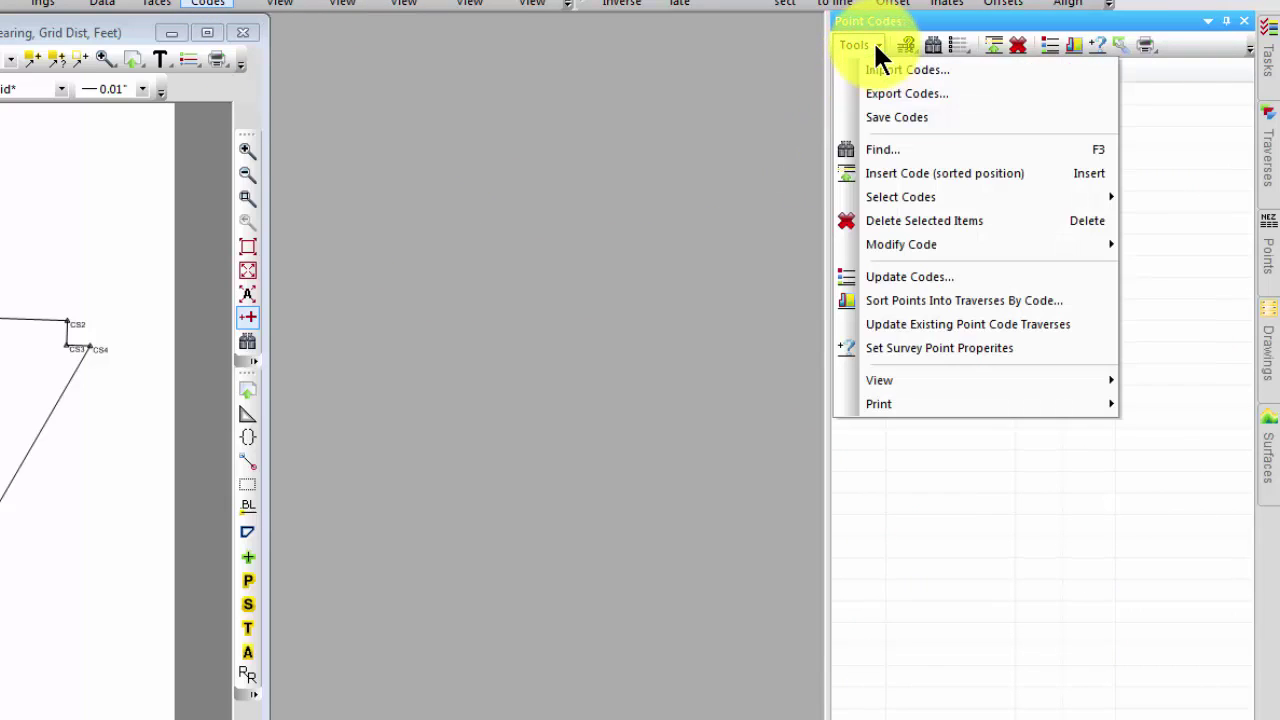
{"action": "left_click", "coordinate": [912, 280]}
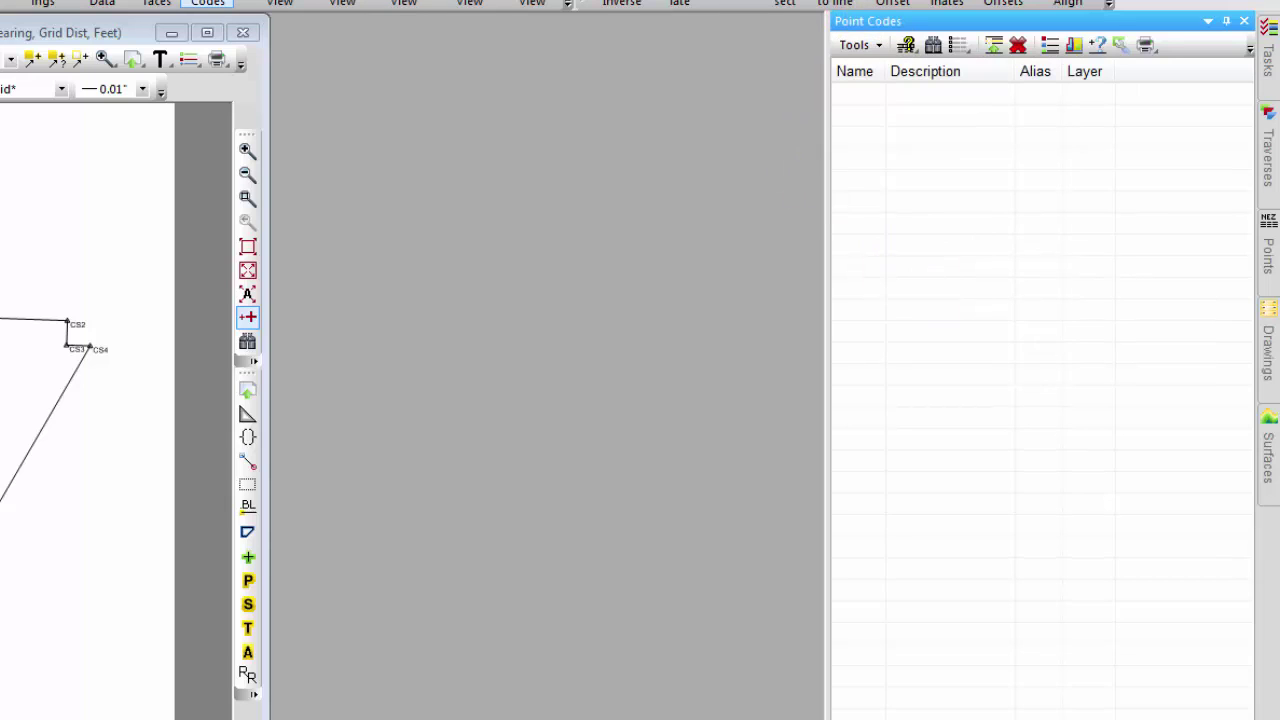
{"action": "left_click_drag", "start_coordinate": [65, 197], "coordinate": [613, 280]}
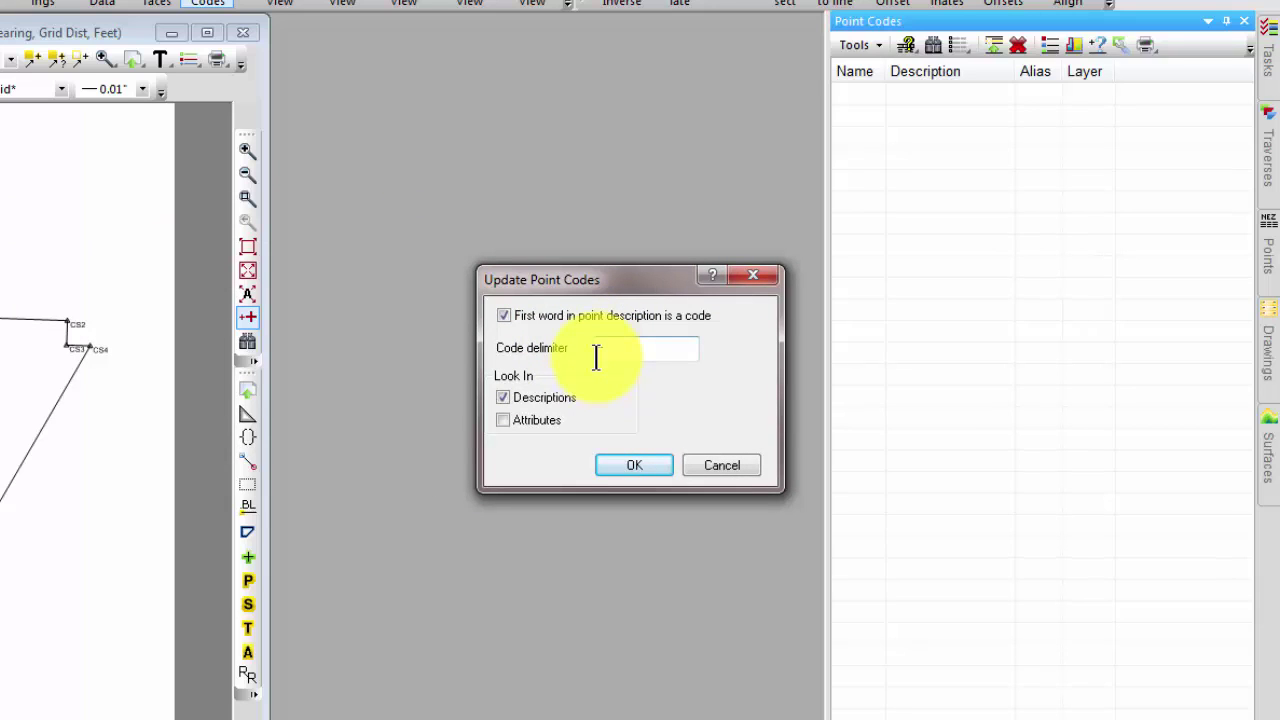
{"action": "left_click", "coordinate": [628, 470]}
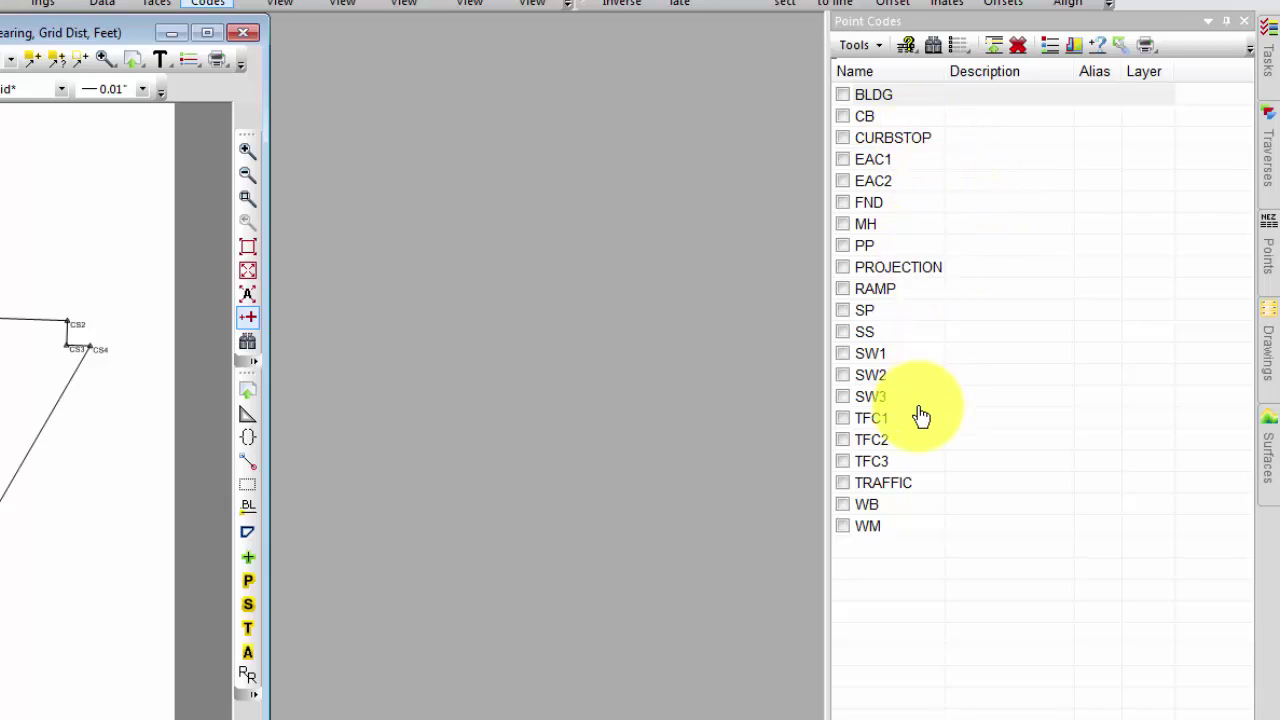
Sort all points into traverses by description code and show the resulting Traverses list
{"action": "left_click", "coordinate": [878, 45]}
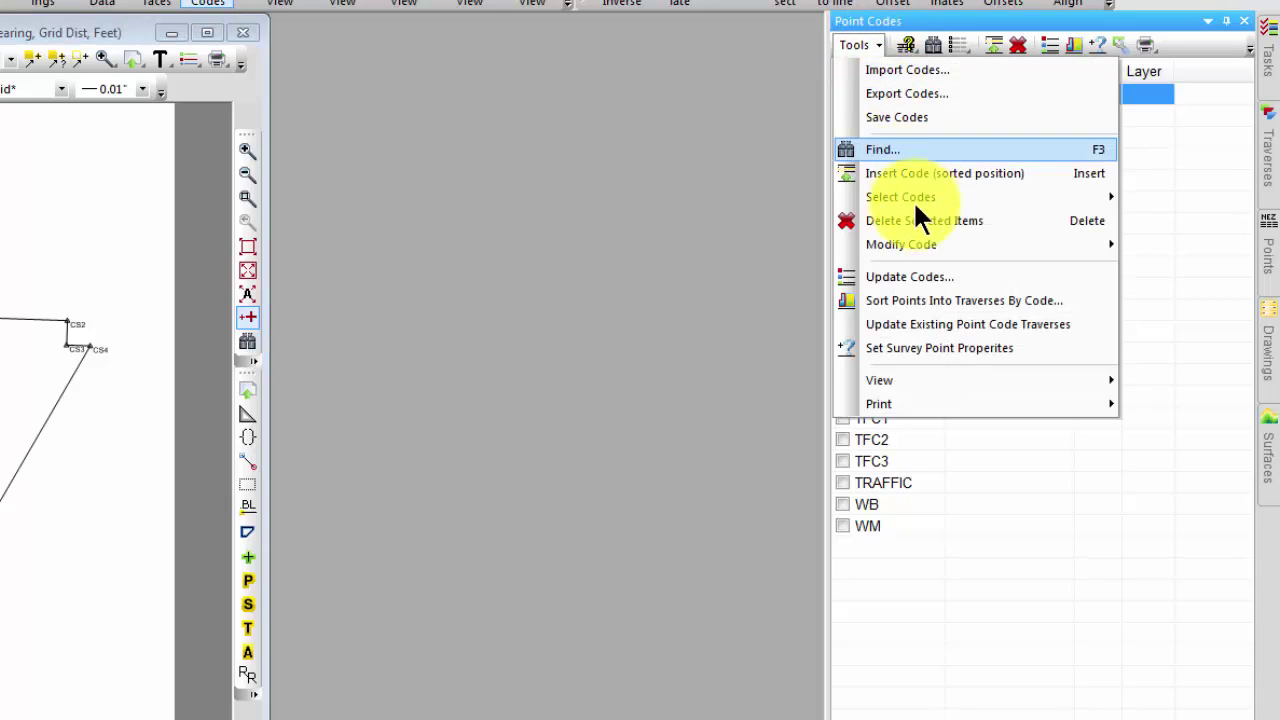
{"action": "left_click", "coordinate": [947, 299]}
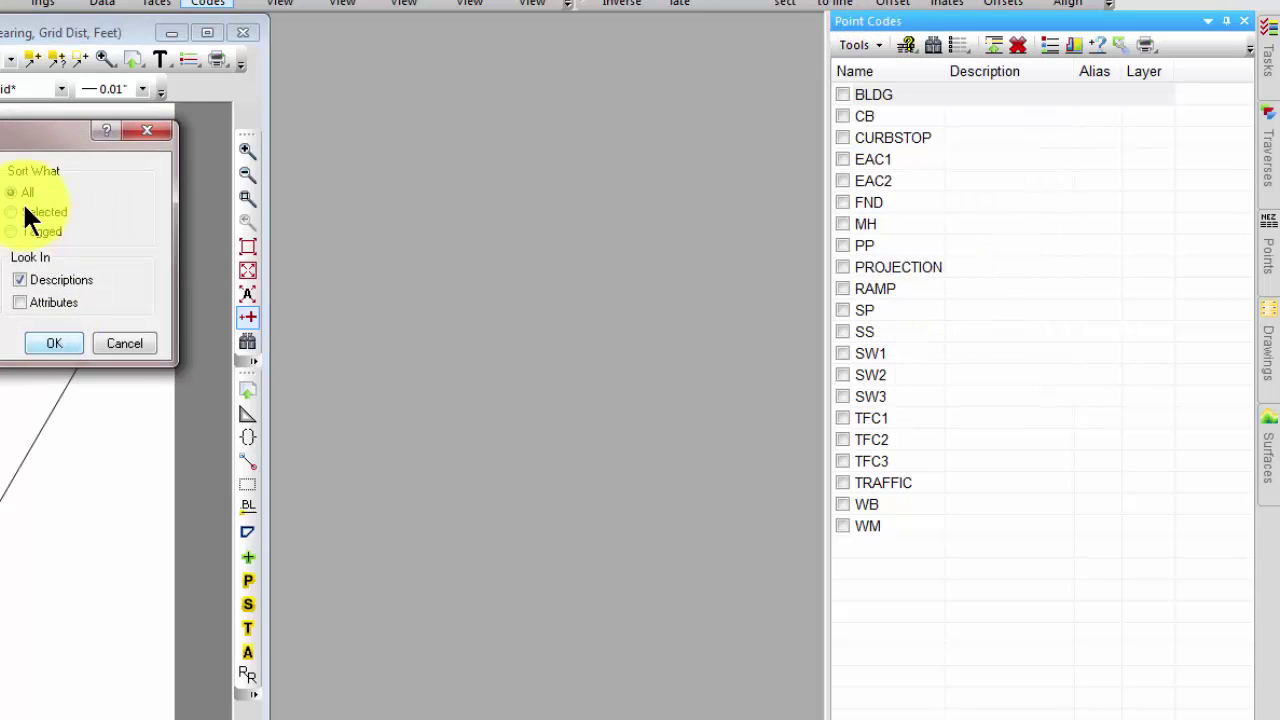
{"action": "left_click_drag", "start_coordinate": [14, 128], "coordinate": [592, 214]}
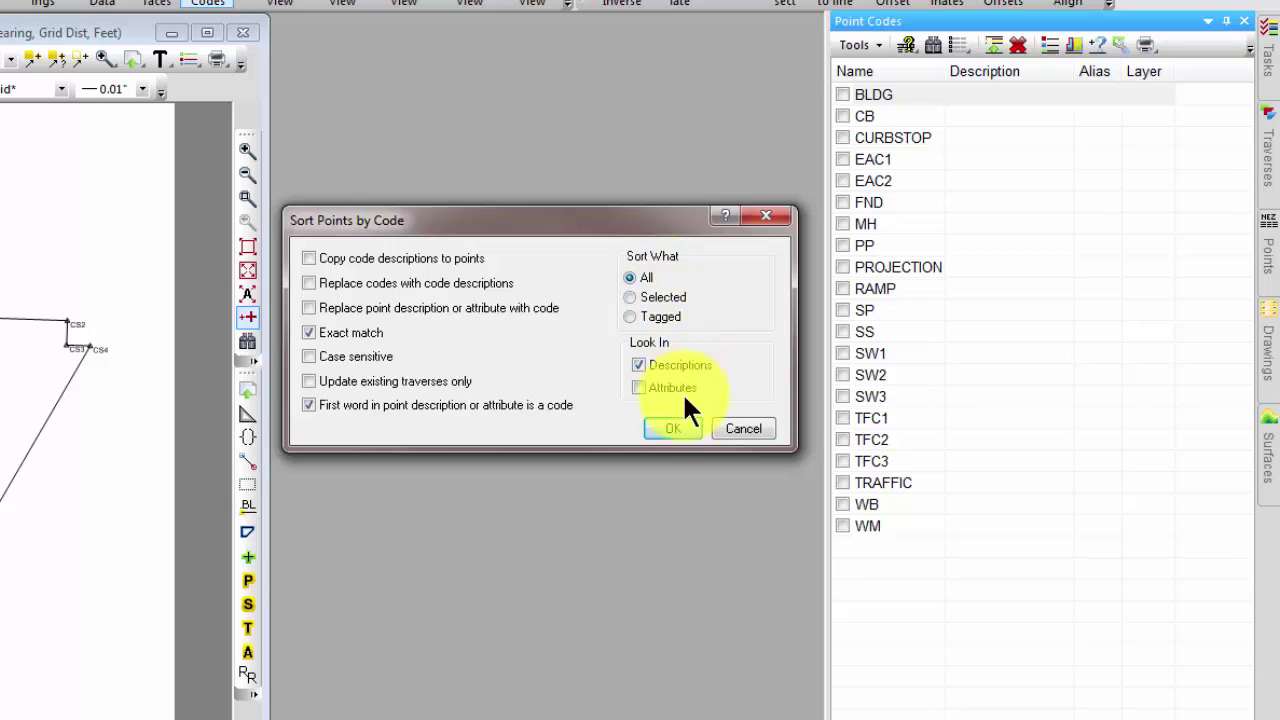
{"action": "left_click", "coordinate": [679, 425]}
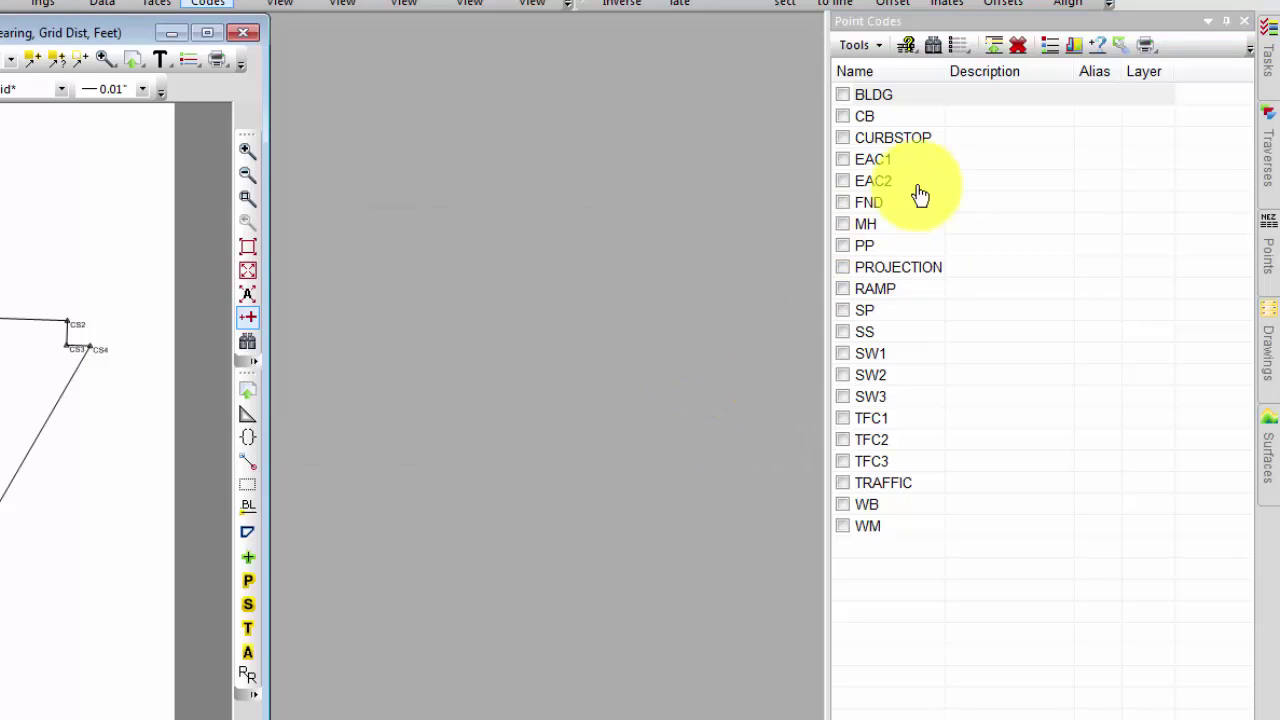
{"action": "left_click", "coordinate": [1270, 175]}
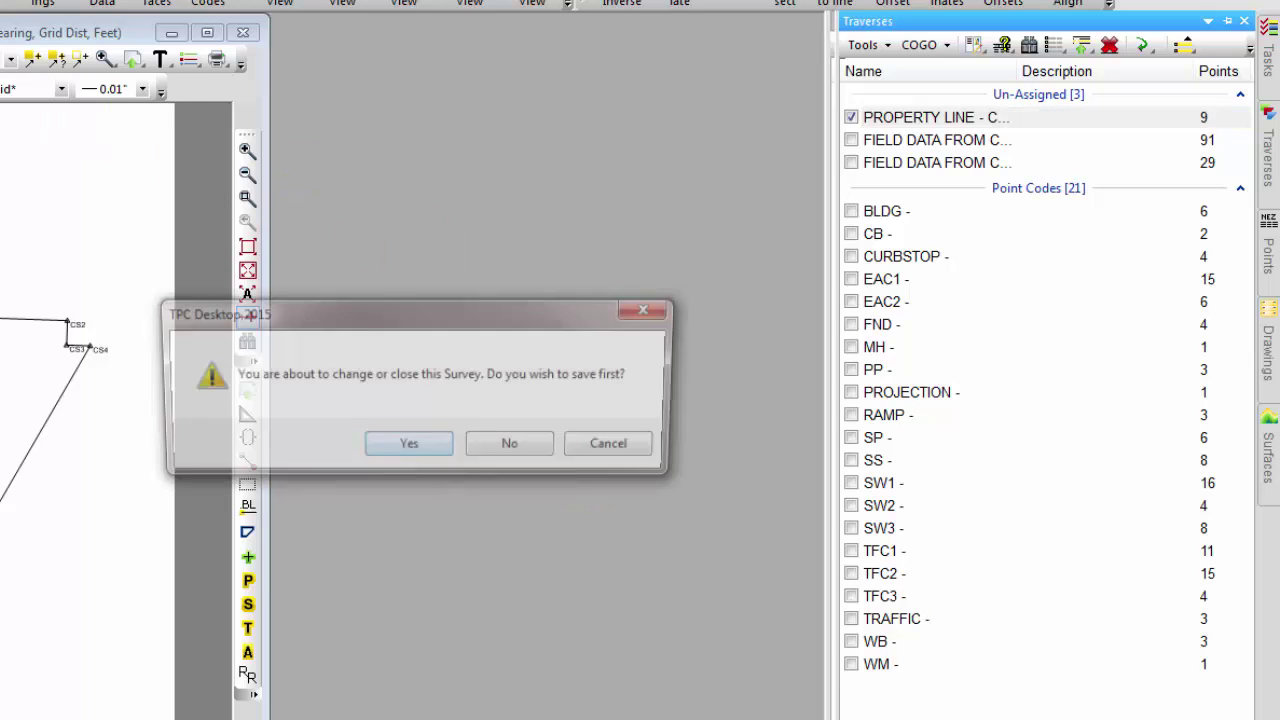
Discard the current survey without saving and open PointCodesInAttributes.trv
{"action": "left_click", "coordinate": [524, 447]}
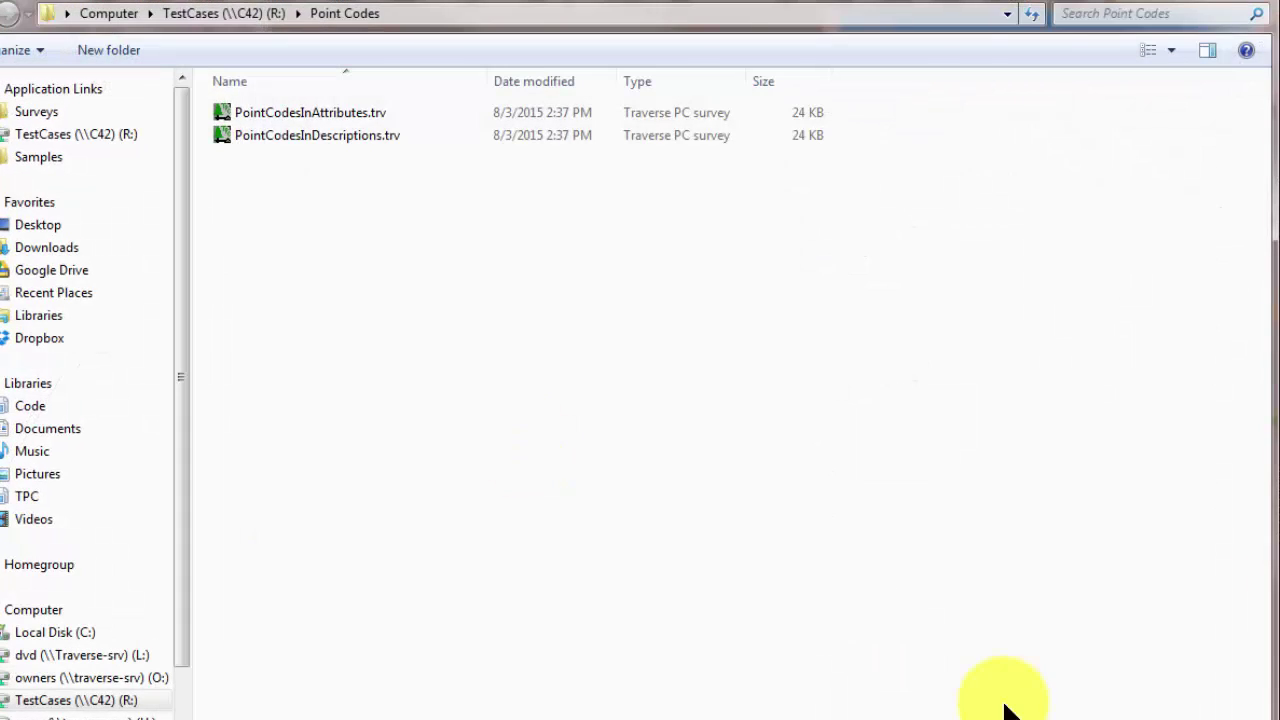
{"action": "double_click", "coordinate": [320, 106]}
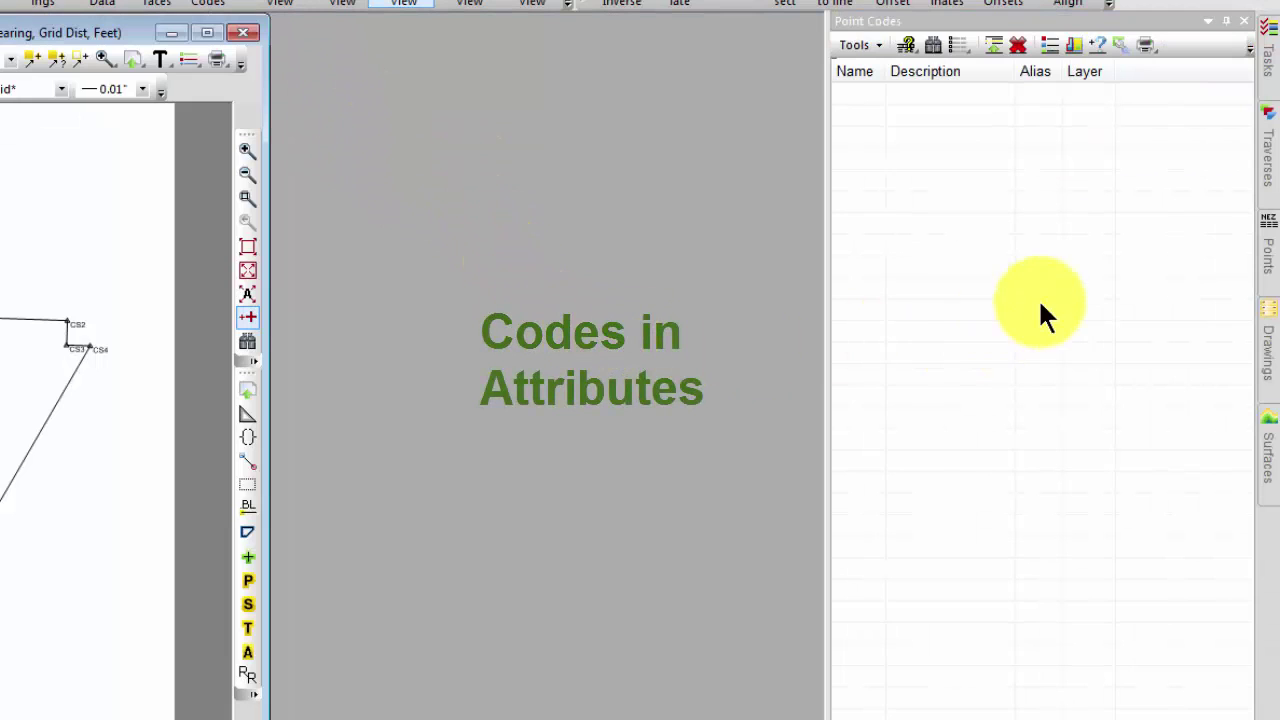
Change the point list Display Sequence from PDYXZ to PaYXZ to show Attributes instead of Description
{"action": "left_click", "coordinate": [1268, 250]}
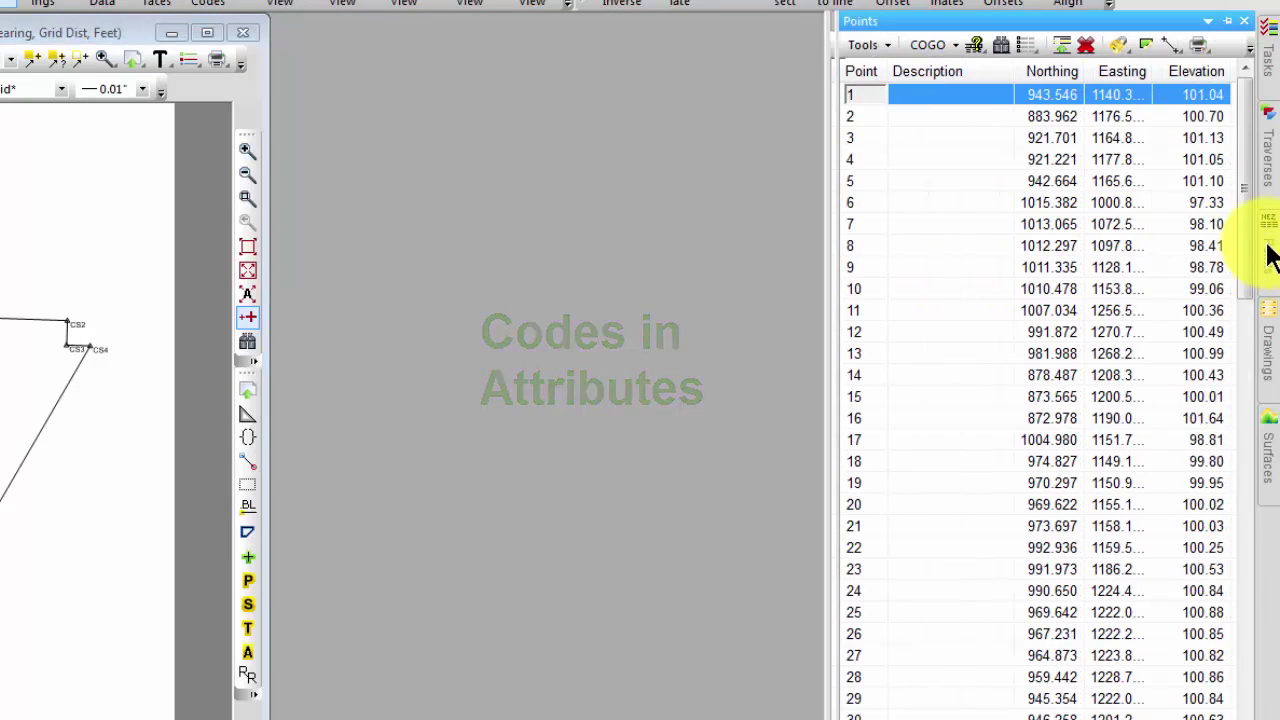
{"action": "left_click", "coordinate": [974, 42]}
{"action": "left_click", "coordinate": [349, 261]}
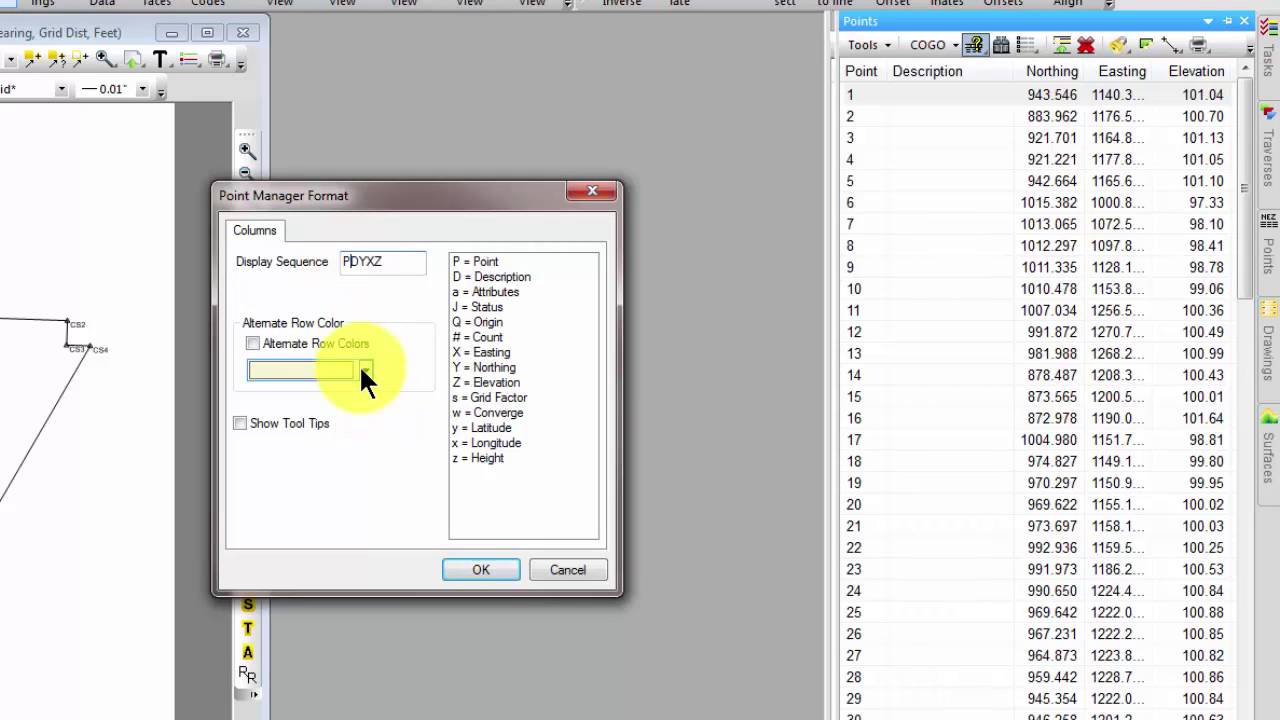
{"action": "type", "text": "a"}
{"action": "key", "text": "Delete"}
{"action": "left_click", "coordinate": [480, 568]}
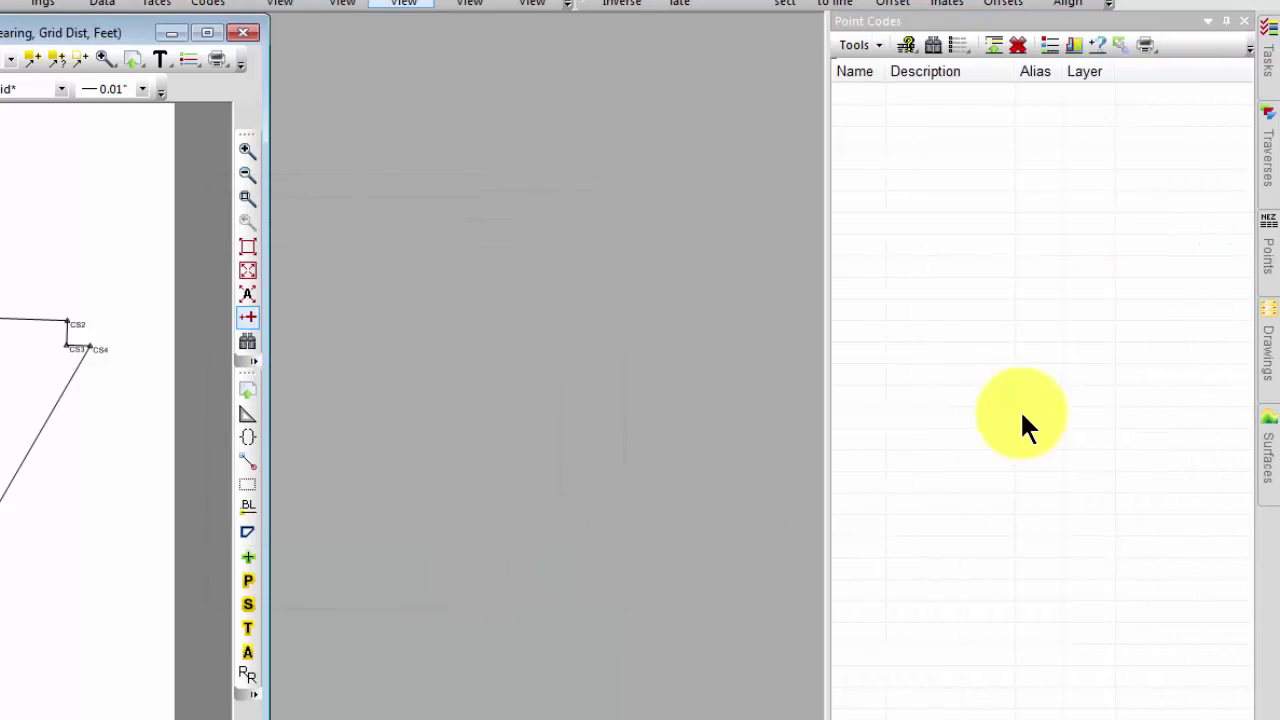
{"action": "left_click", "coordinate": [1266, 235]}
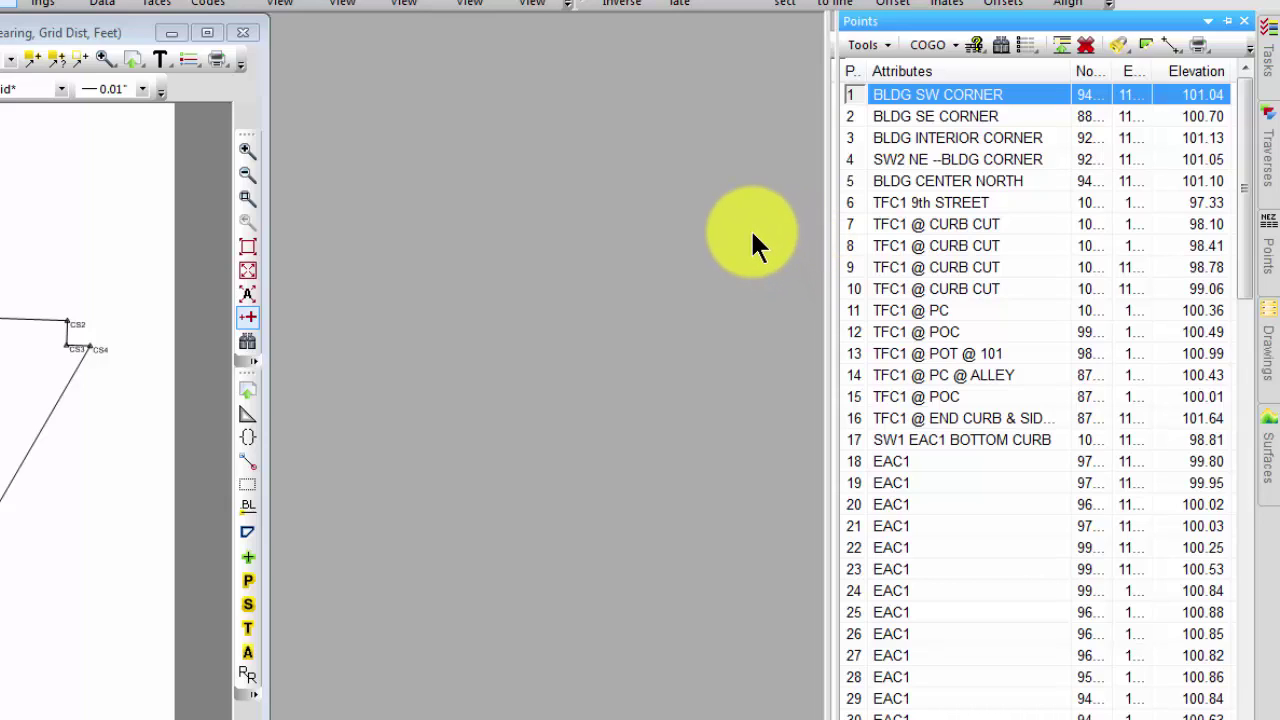
Update point codes from Attributes only, unchecking Descriptions, to get the 21 codes BLDG through WM
{"action": "left_click", "coordinate": [203, 8]}
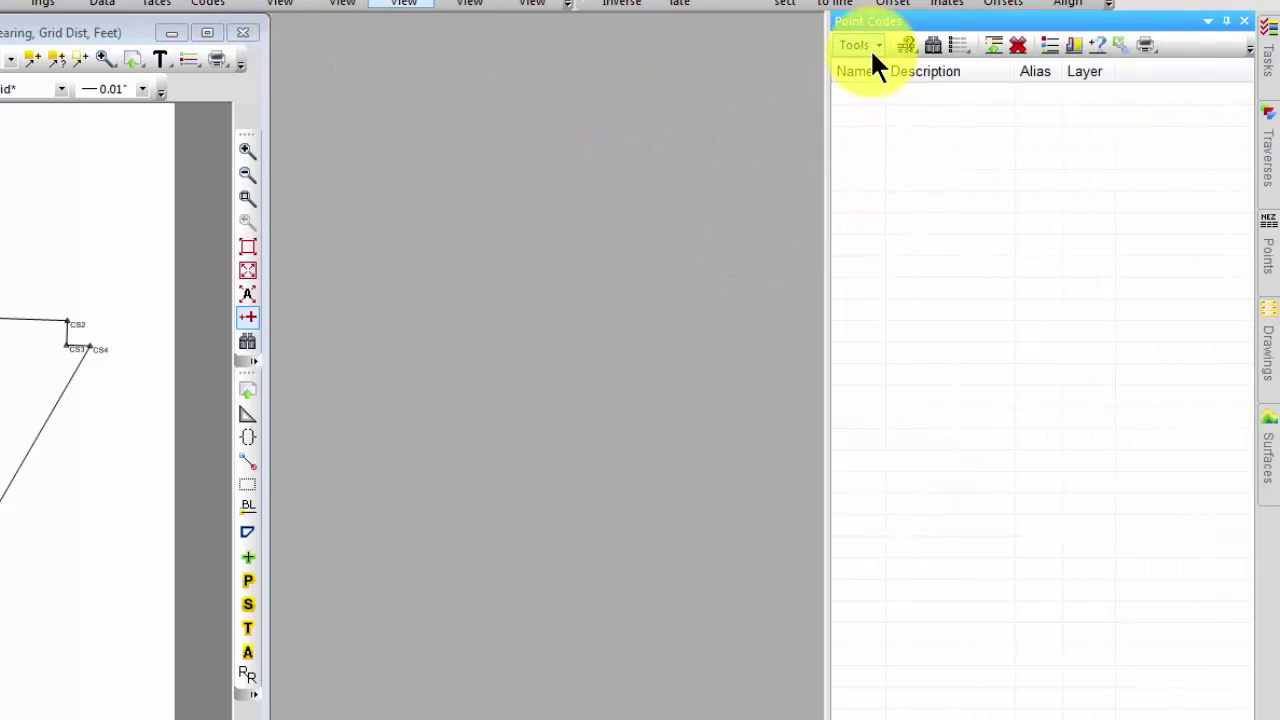
{"action": "left_click", "coordinate": [879, 48]}
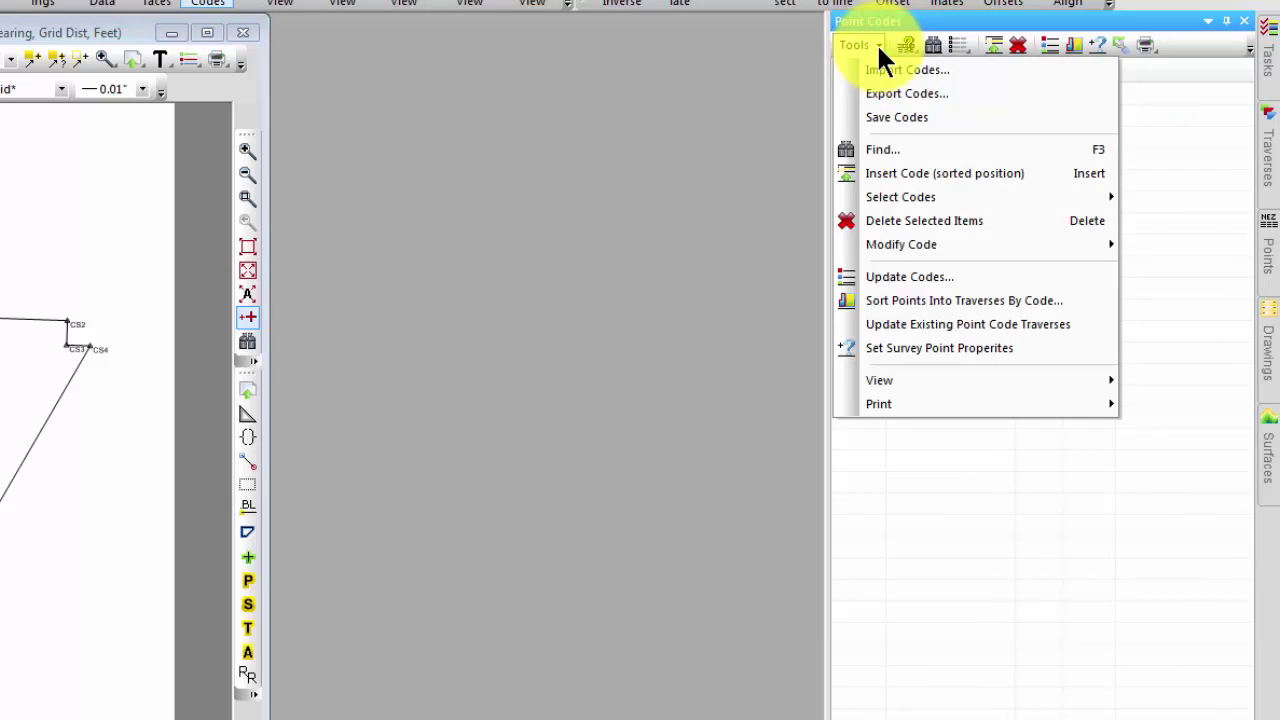
{"action": "left_click", "coordinate": [930, 277]}
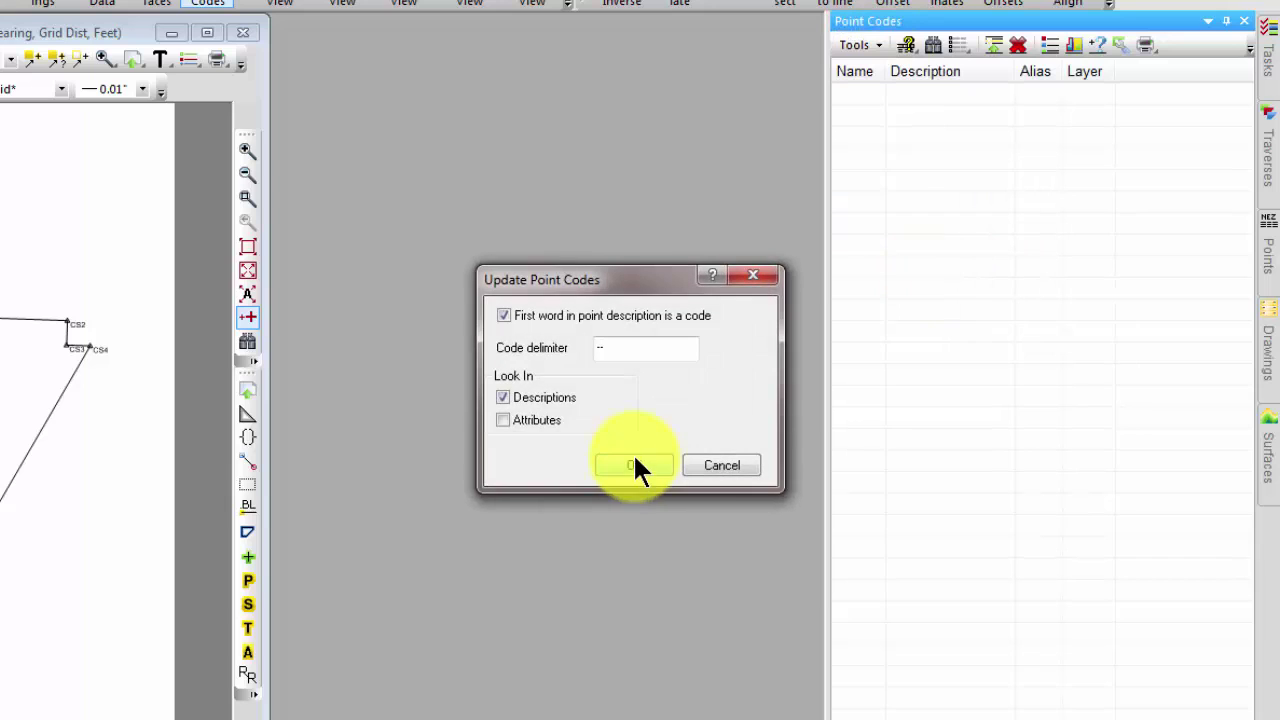
{"action": "left_click", "coordinate": [542, 420]}
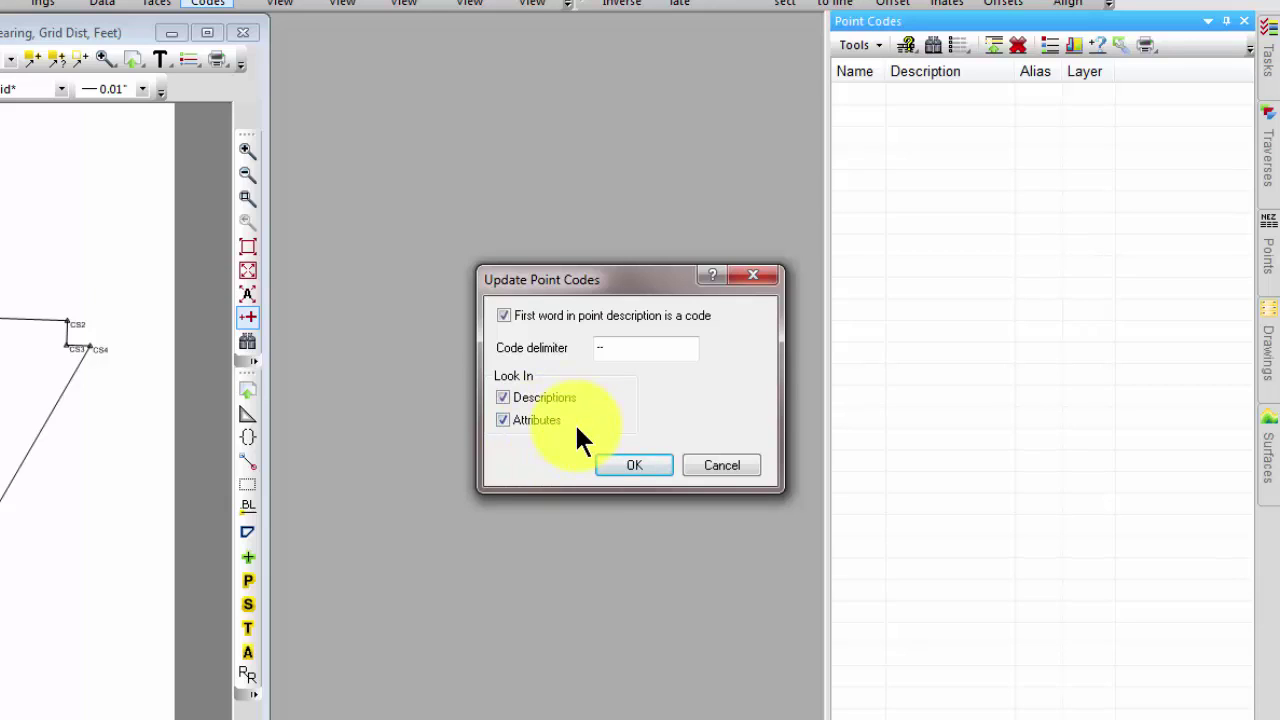
{"action": "left_click", "coordinate": [544, 395]}
{"action": "left_click", "coordinate": [636, 462]}
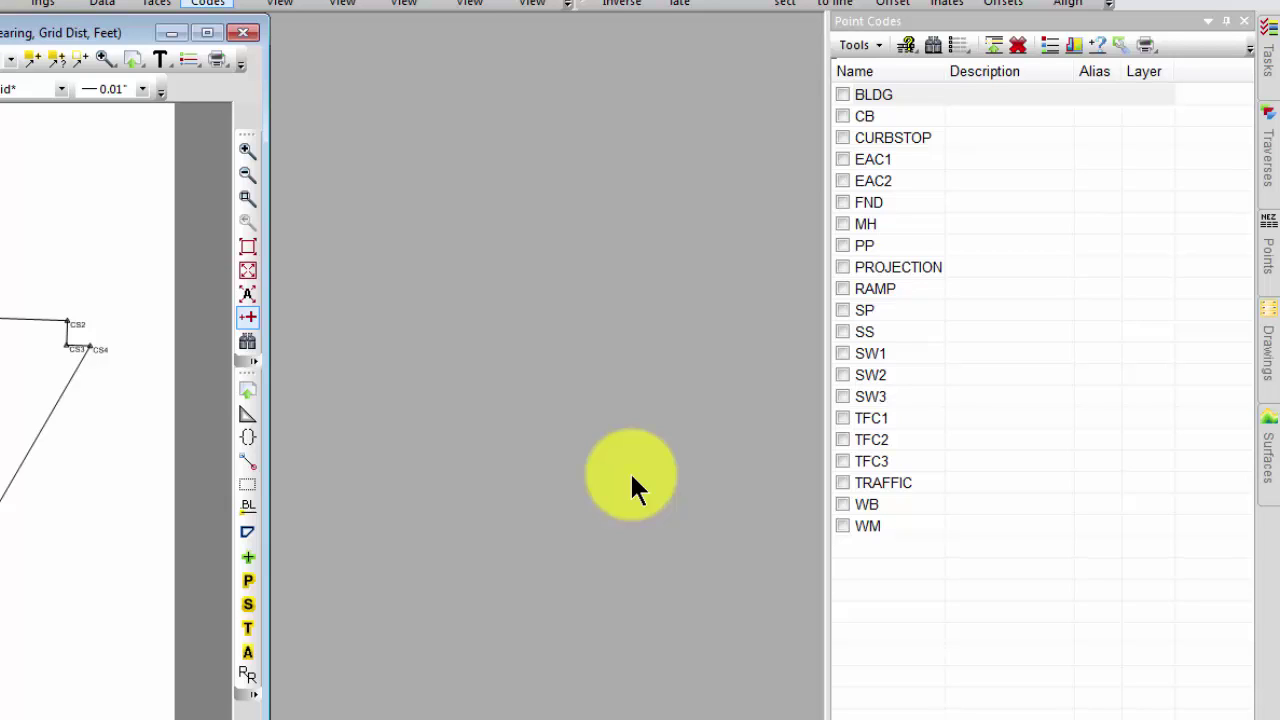
Sort all points into traverses using Attributes only and show the 21 resulting traverses
{"action": "left_click", "coordinate": [878, 44]}
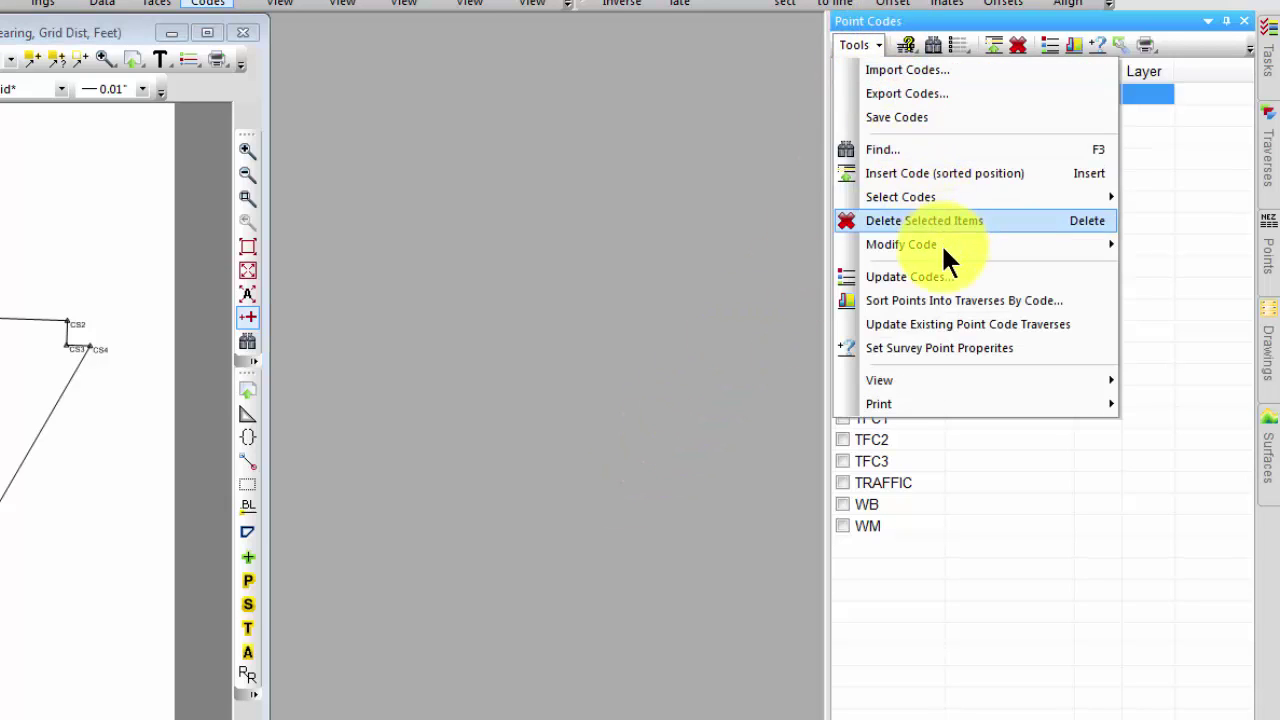
{"action": "left_click", "coordinate": [935, 300]}
{"action": "left_click", "coordinate": [673, 428]}
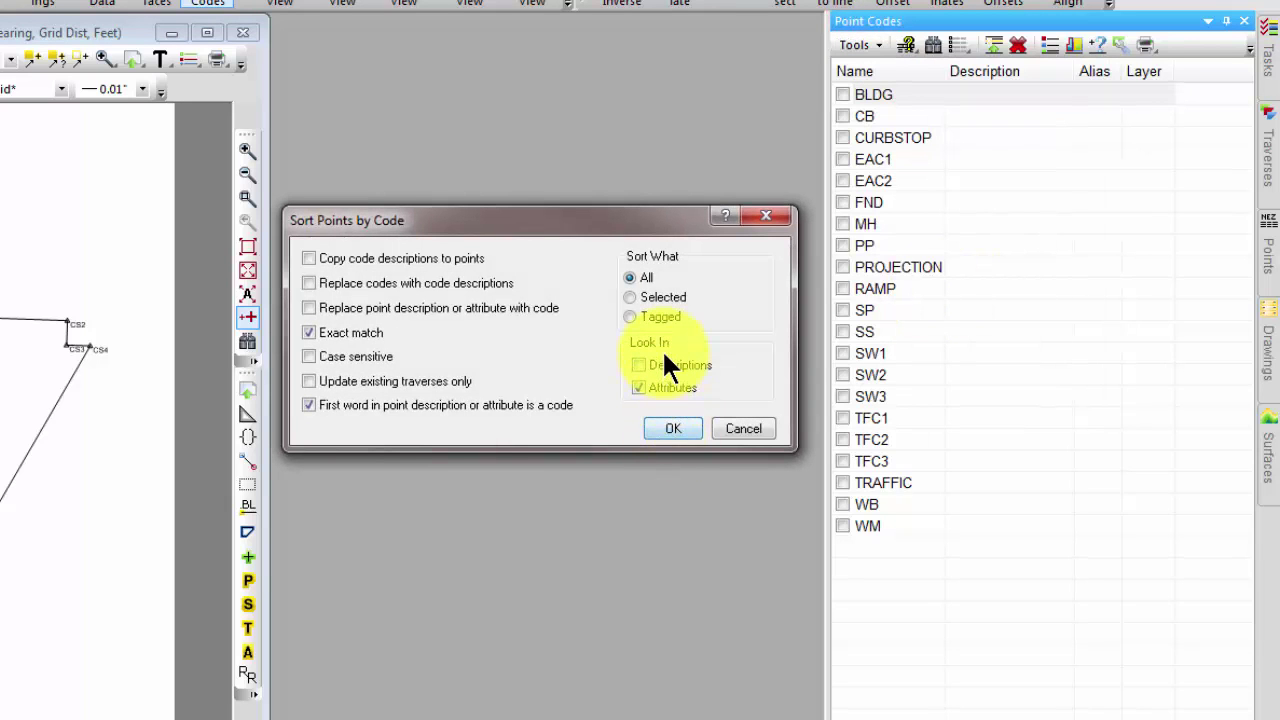
{"action": "left_click", "coordinate": [673, 426]}
{"action": "left_click", "coordinate": [1267, 170]}
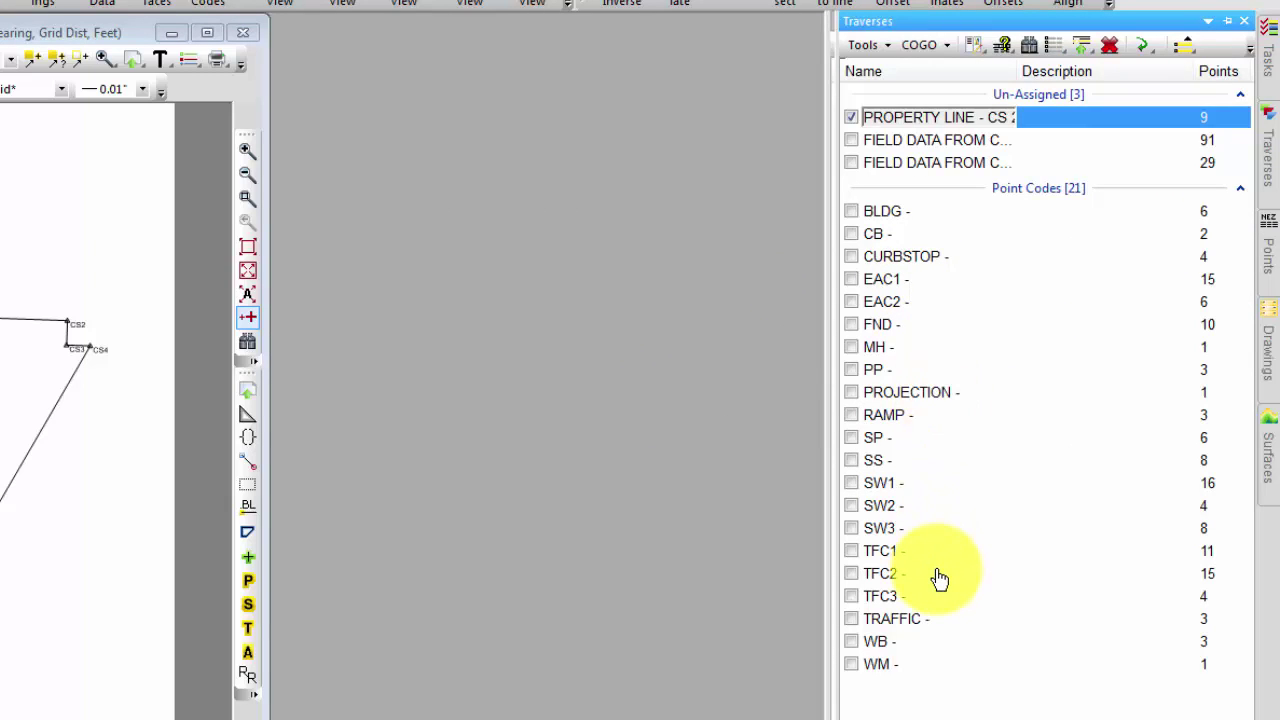